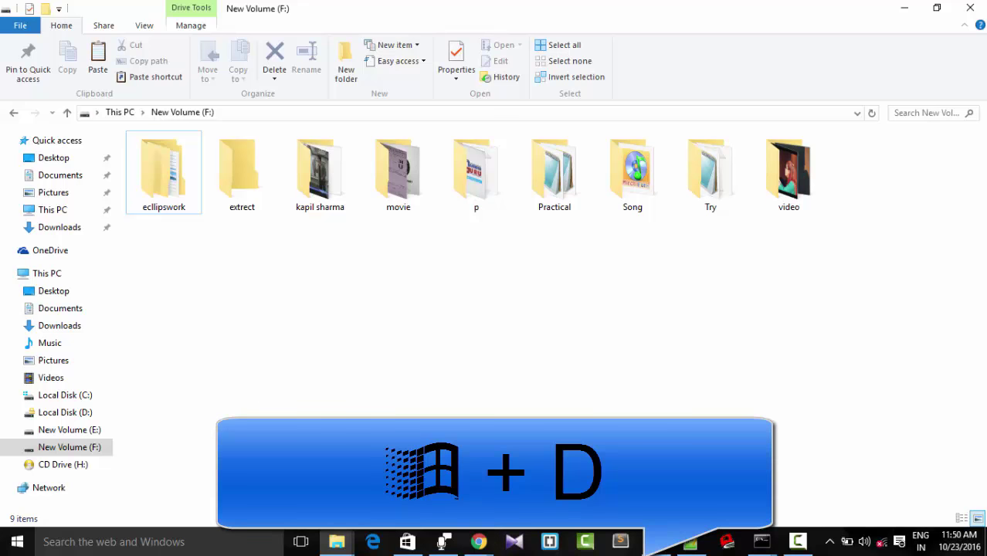
- Minimize all open windows at once to show the desktop
key("super+d")
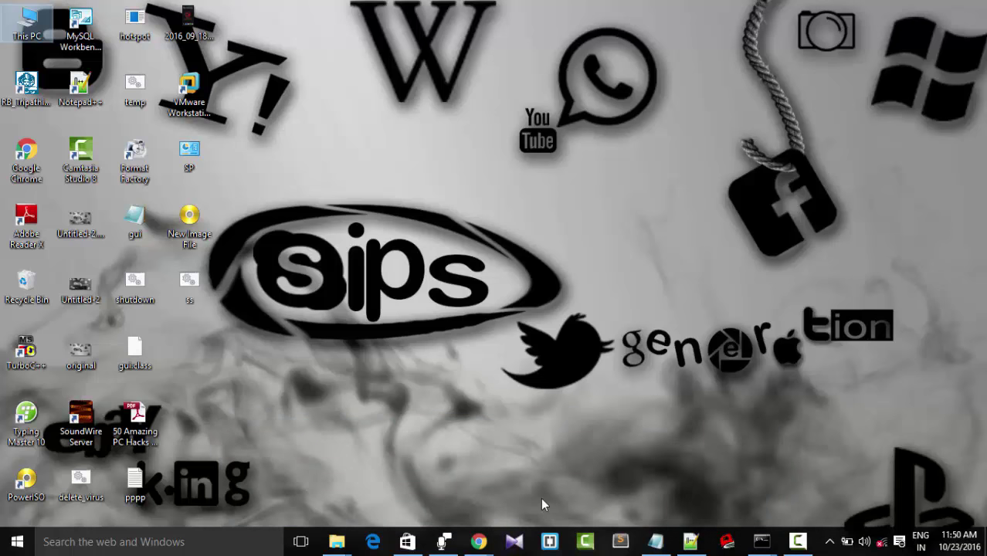
left_click(526, 500)
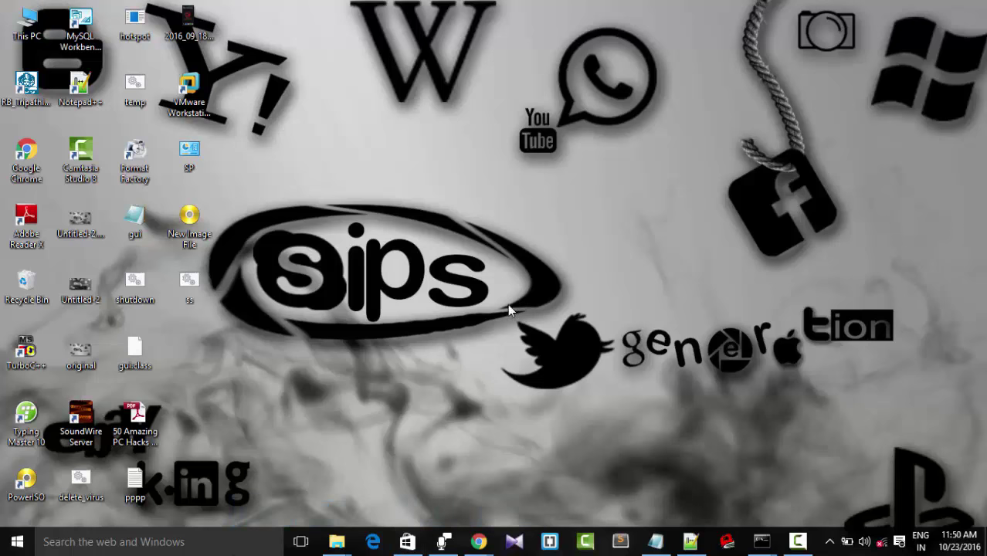
- Close the duplicate New Volume (F:) window and bring up the New Volume (E:) window
left_click(336, 542)
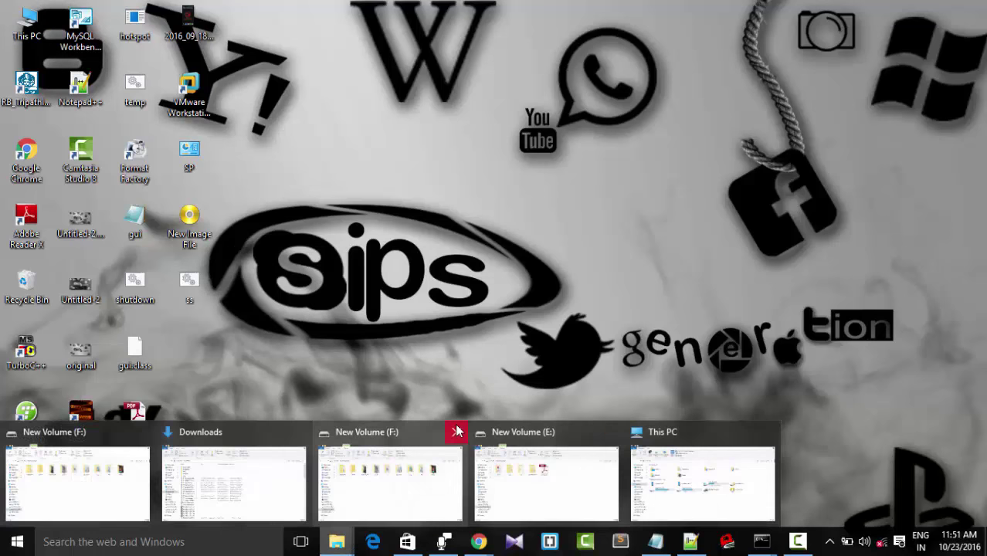
left_click(455, 431)
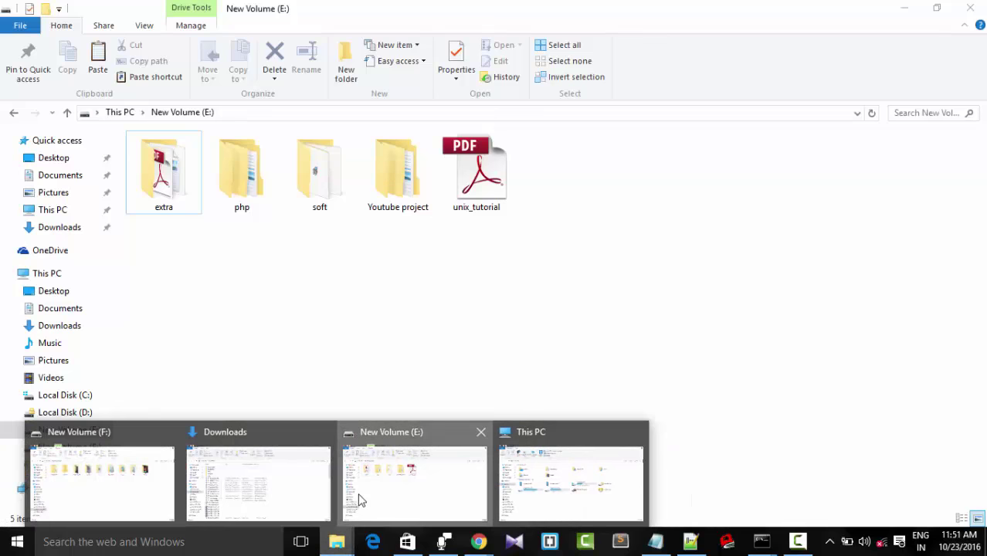
left_click(360, 498)
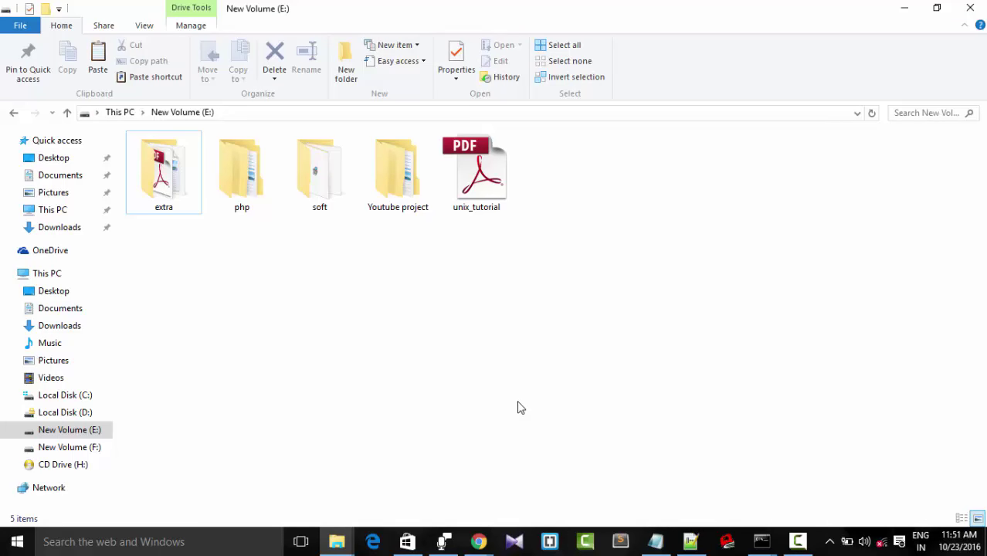
- Bring up the Edge window, the New Volume (F:) window and the Downloads window one after another
left_click(369, 542)
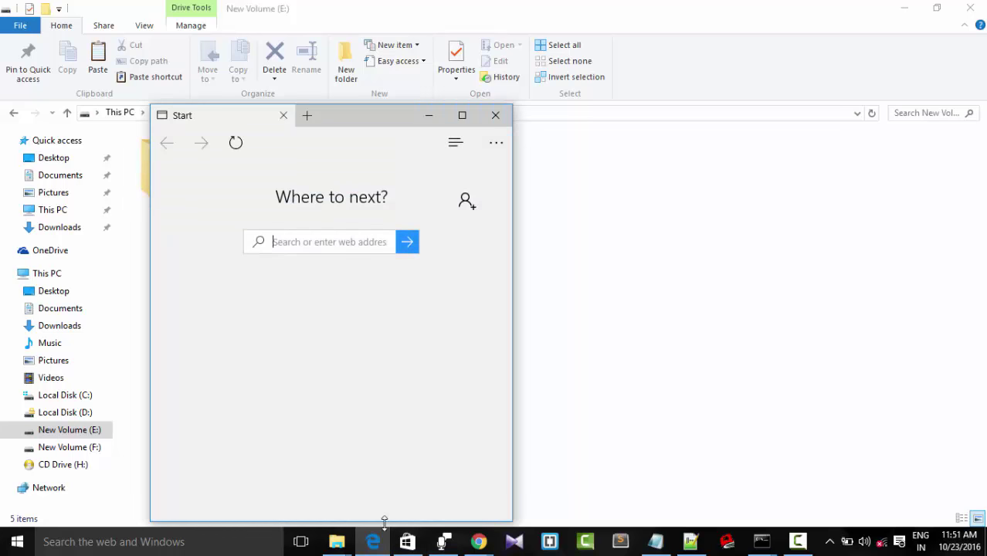
mouse_move(340, 539)
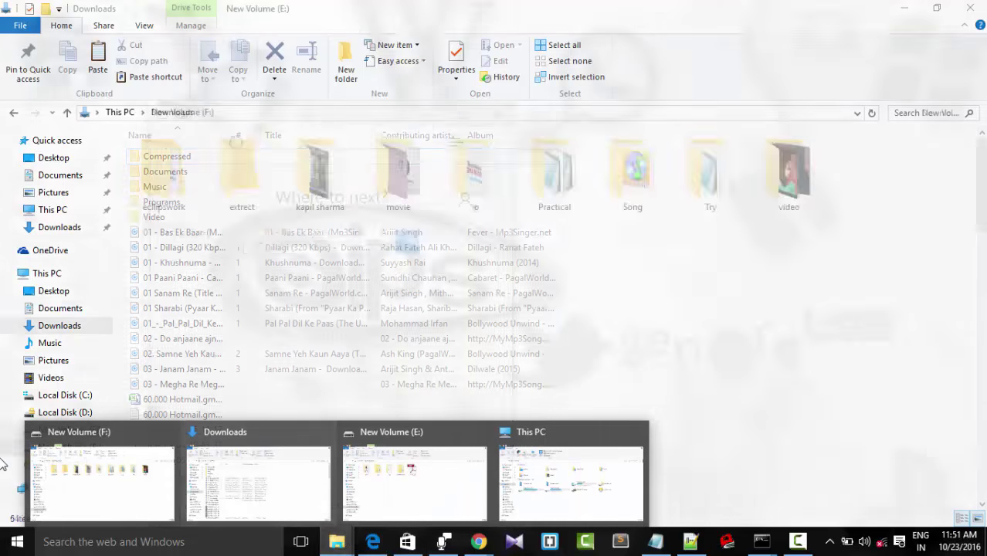
left_click(126, 450)
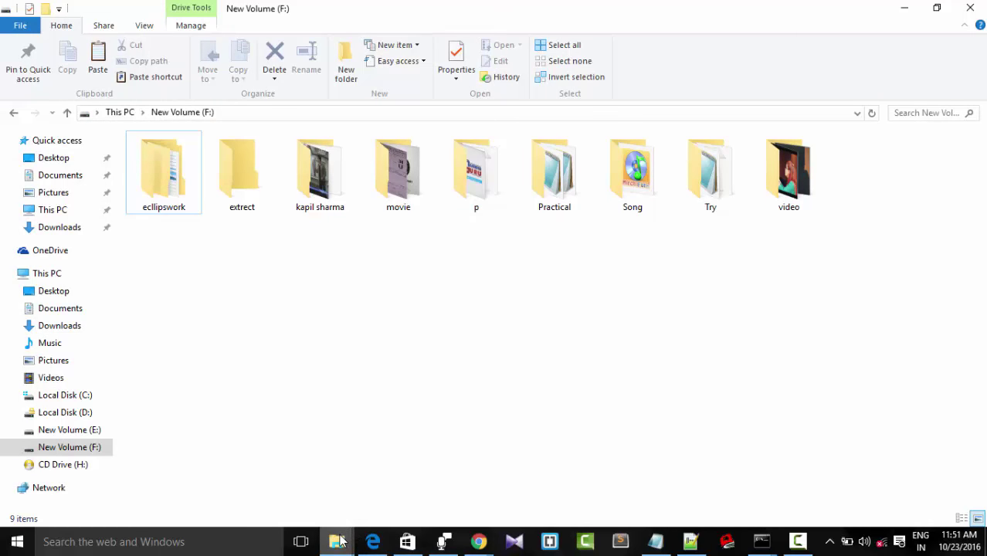
mouse_move(339, 539)
left_click(280, 506)
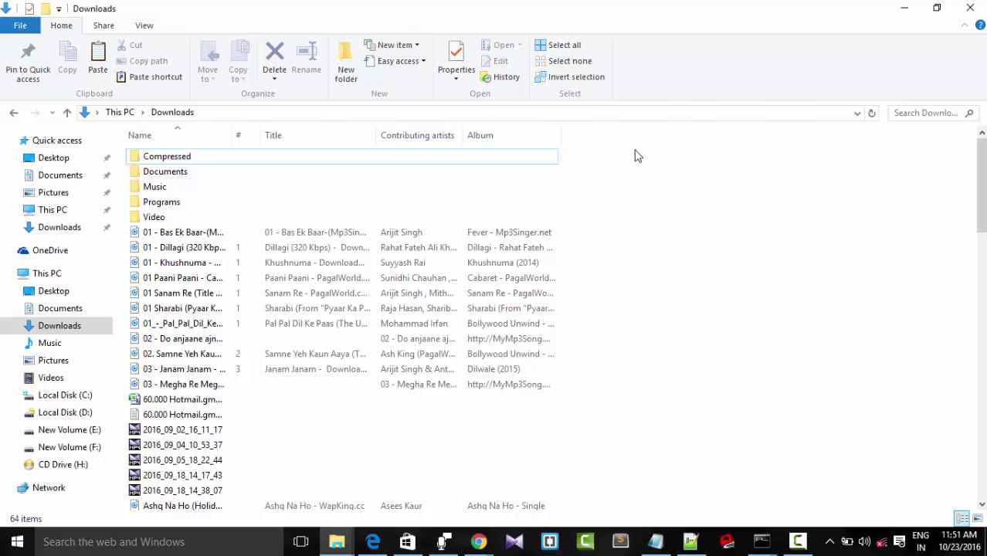
- Minimize every window except the active one, for Downloads and again for New Volume (F:), and minimize that remaining window as well
key("super+Home")
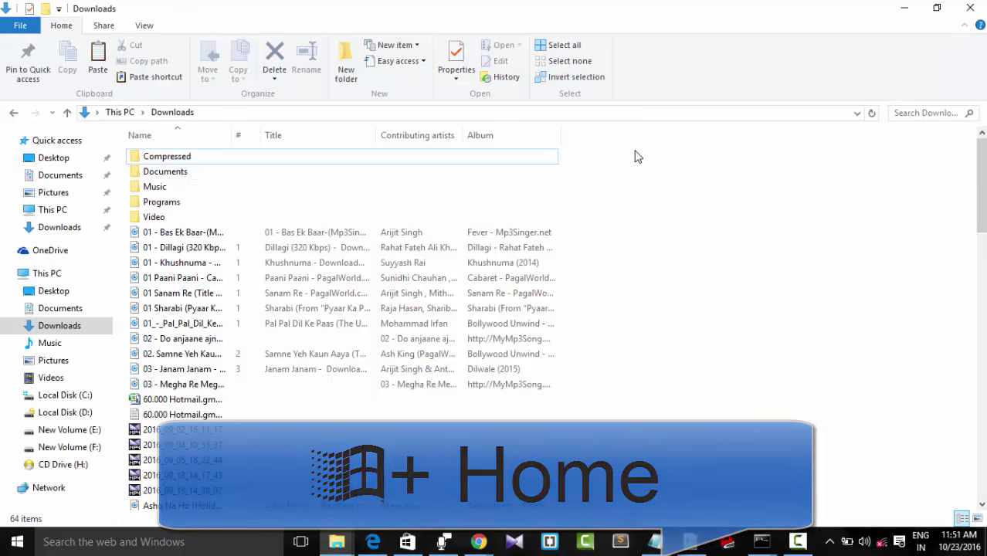
left_click(902, 9)
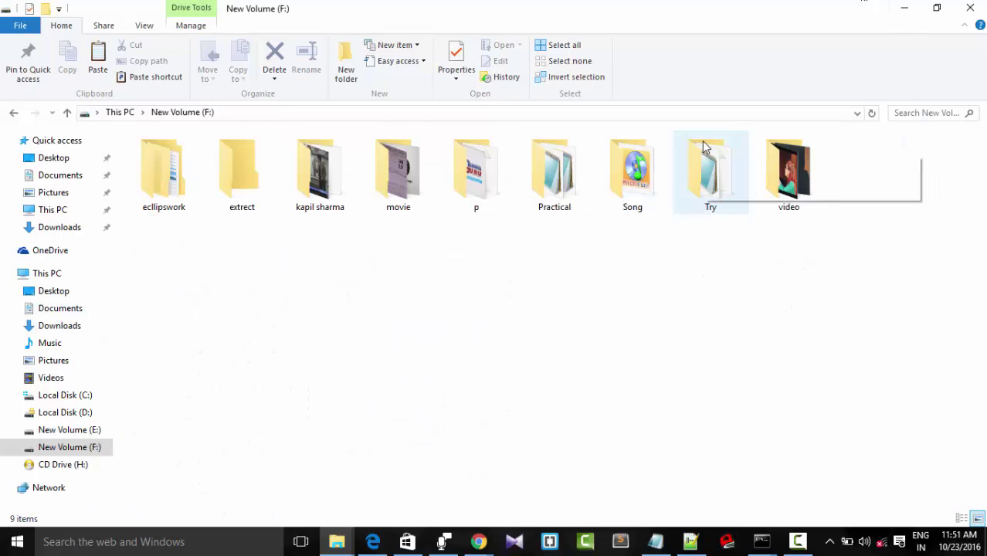
key("super+Home")
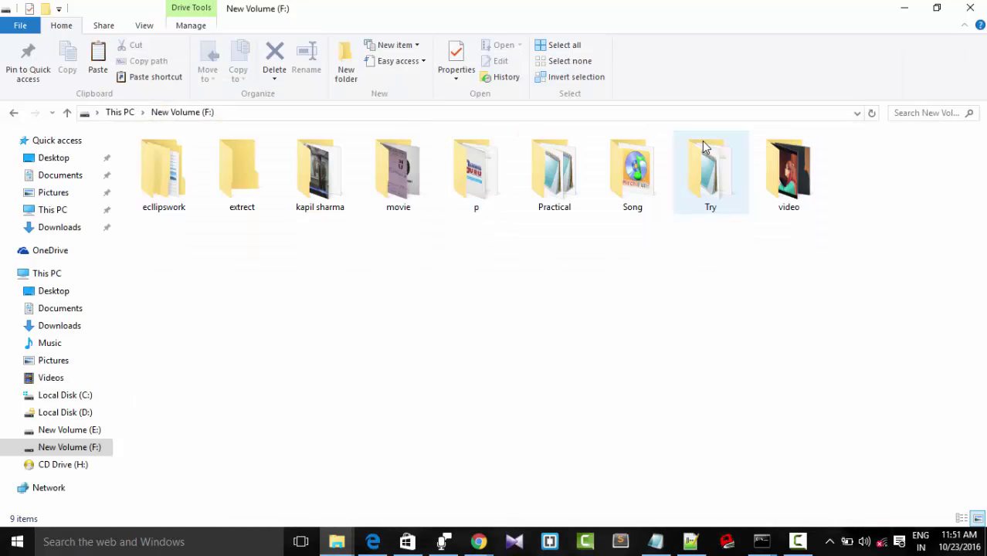
left_click(915, 8)
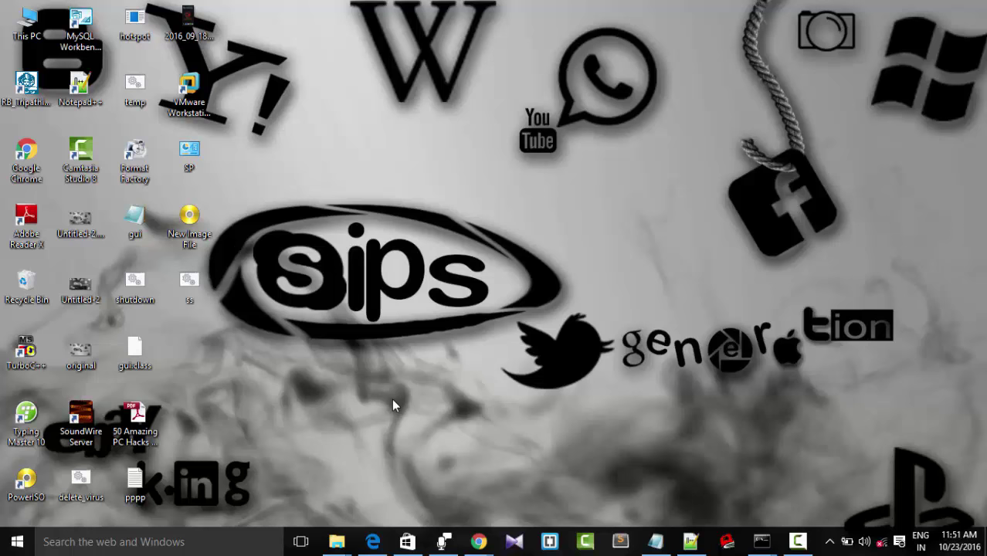
- Restore the New Volume (E:) window and switch to the Chrome New Tab window
left_click(337, 542)
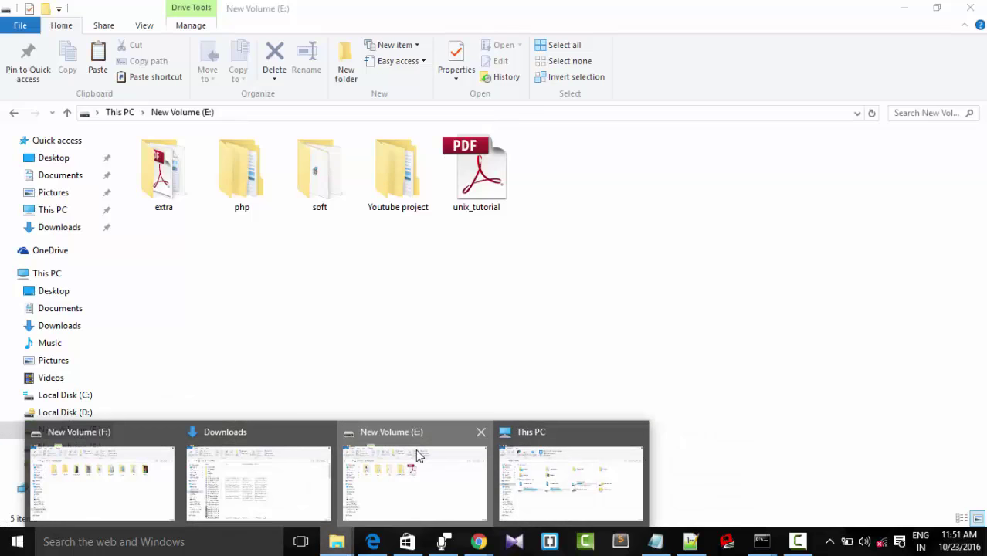
left_click(403, 468)
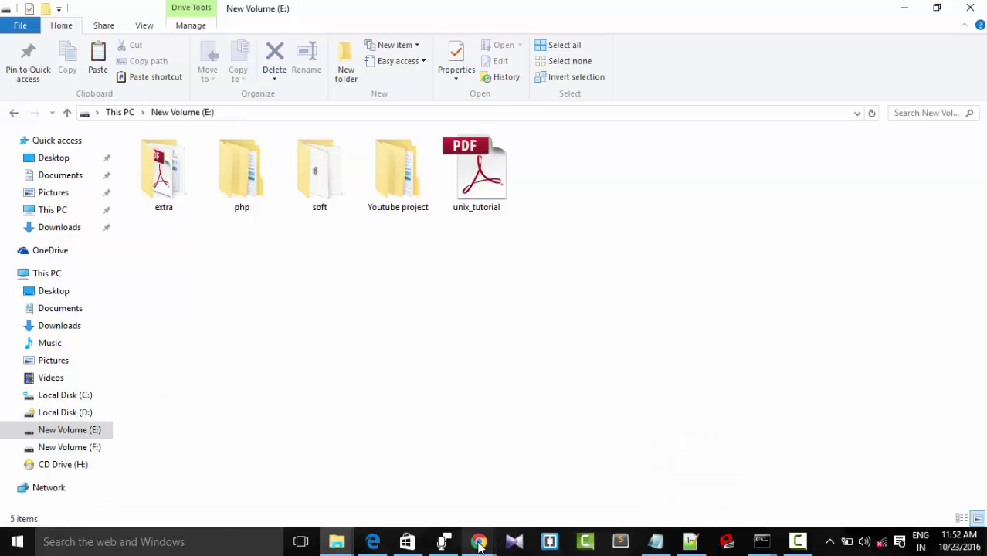
mouse_move(478, 542)
left_click(421, 490)
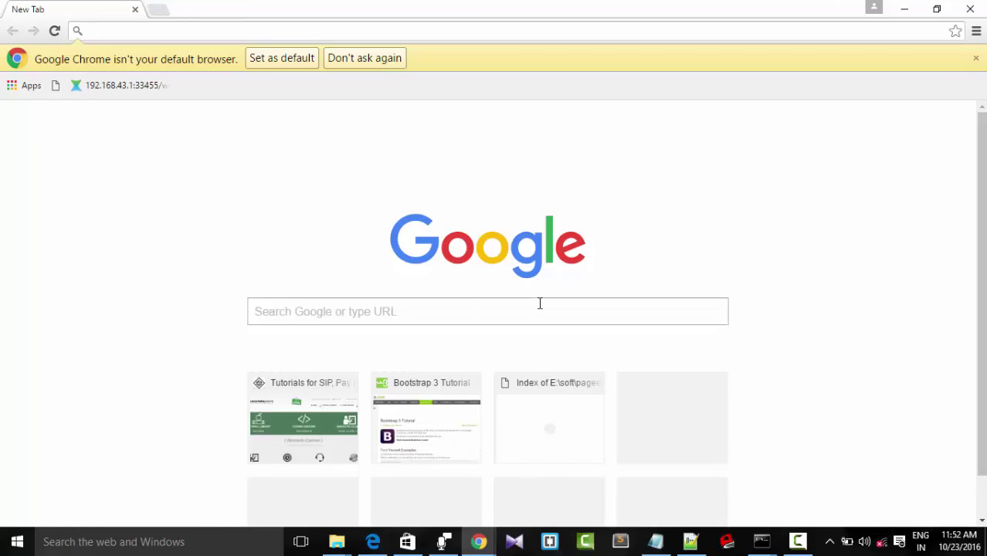
- Snap the Chrome window to the right half of the screen beside New Volume (E:), and minimize Chrome
key("super+Right")
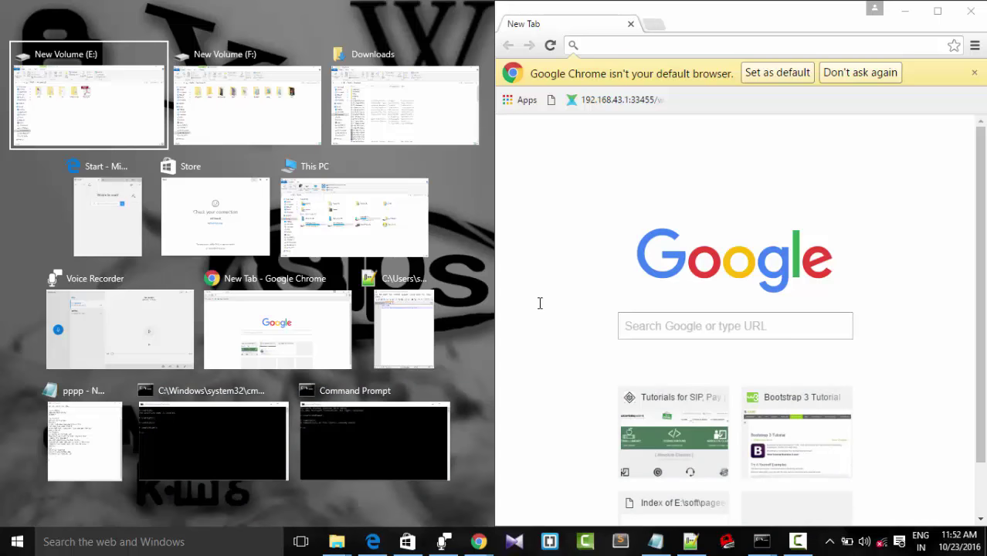
key("Return")
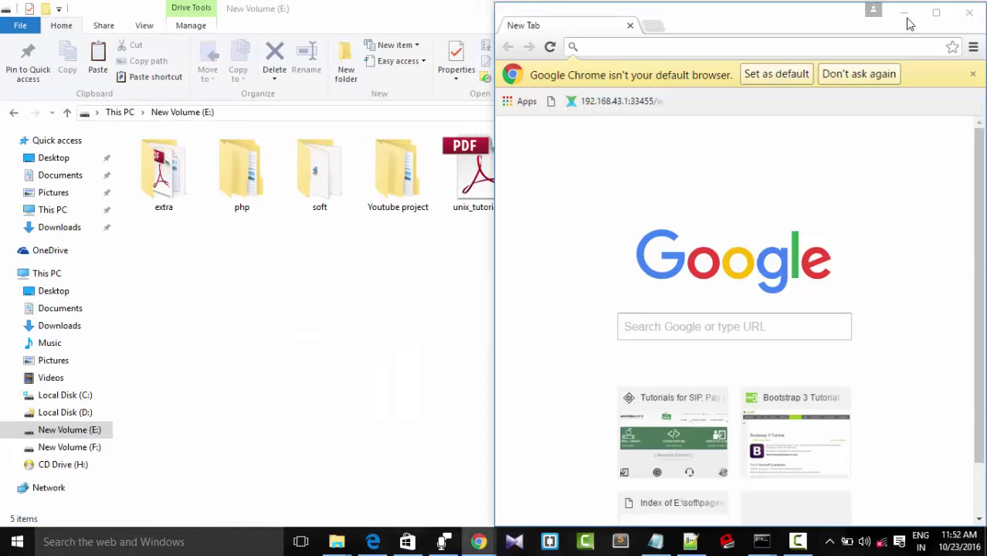
key("super+Up")
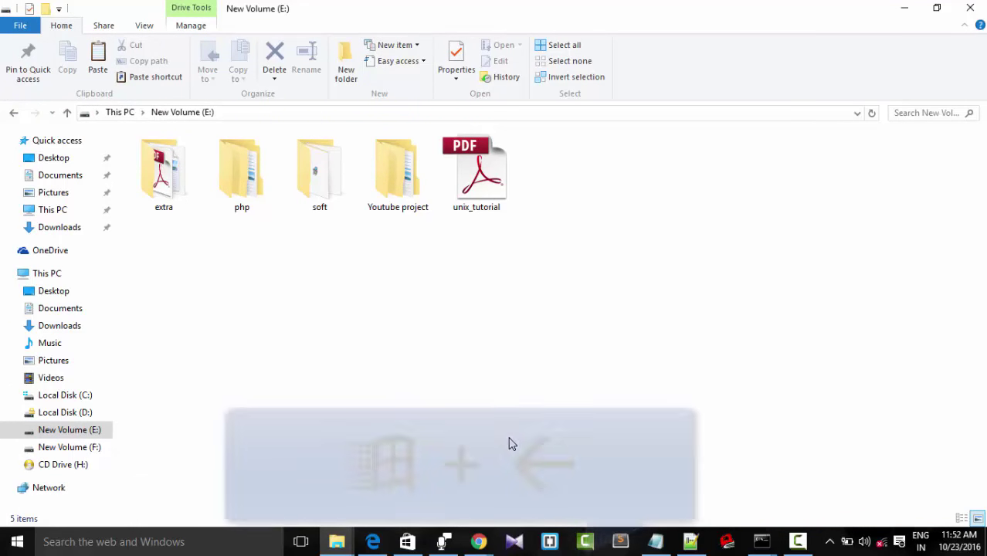
- Snap the New Volume (E:) window to the left half of the screen and maximize it again
key("super+Left")
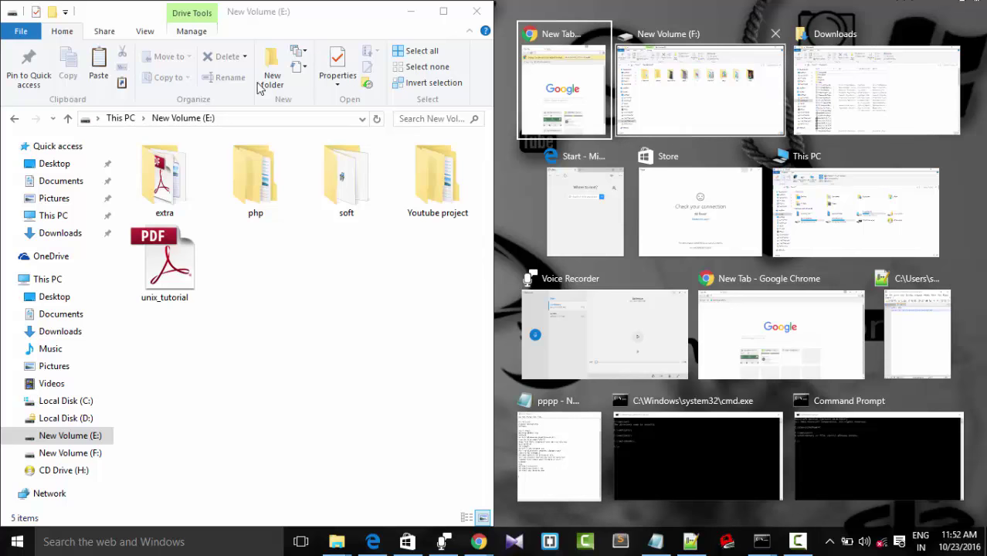
double_click(449, 16)
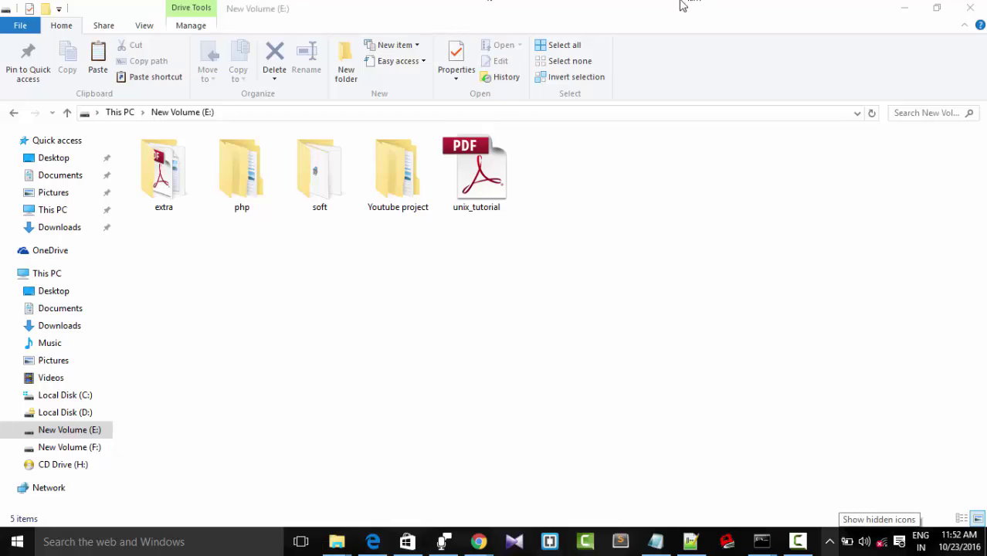
left_click(533, 329)
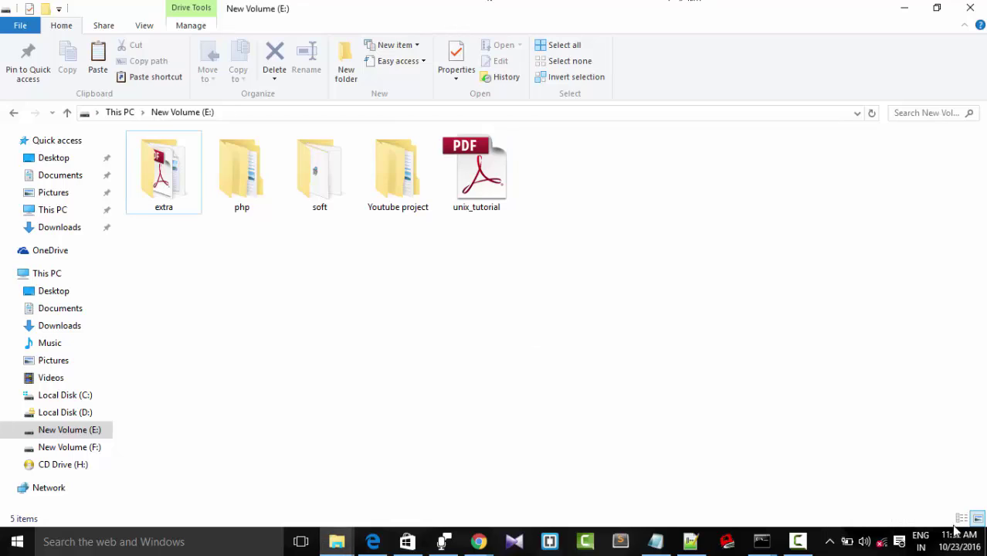
- Expand the hidden notification-area icons on the taskbar and collapse them again
left_click(830, 545)
left_click(831, 544)
left_click(830, 544)
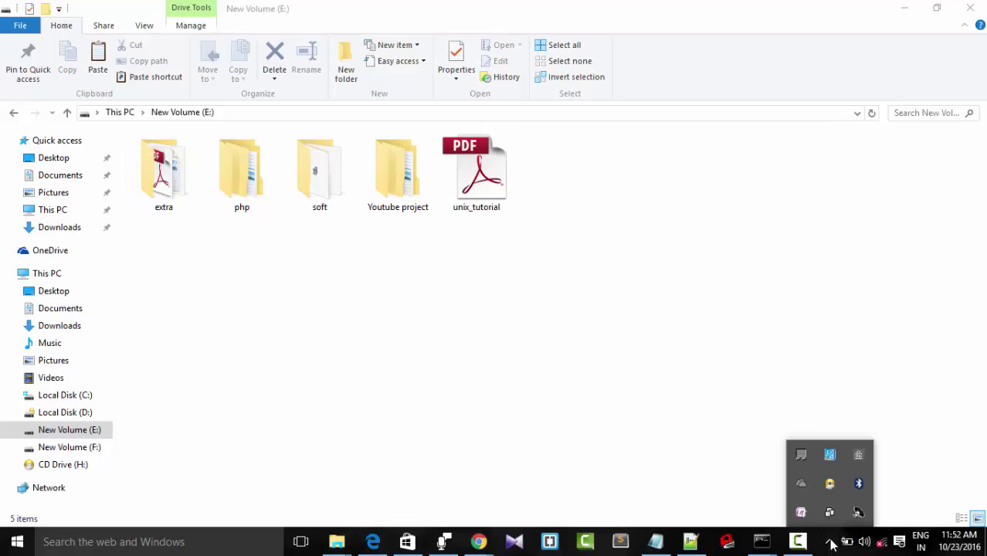
left_click(830, 543)
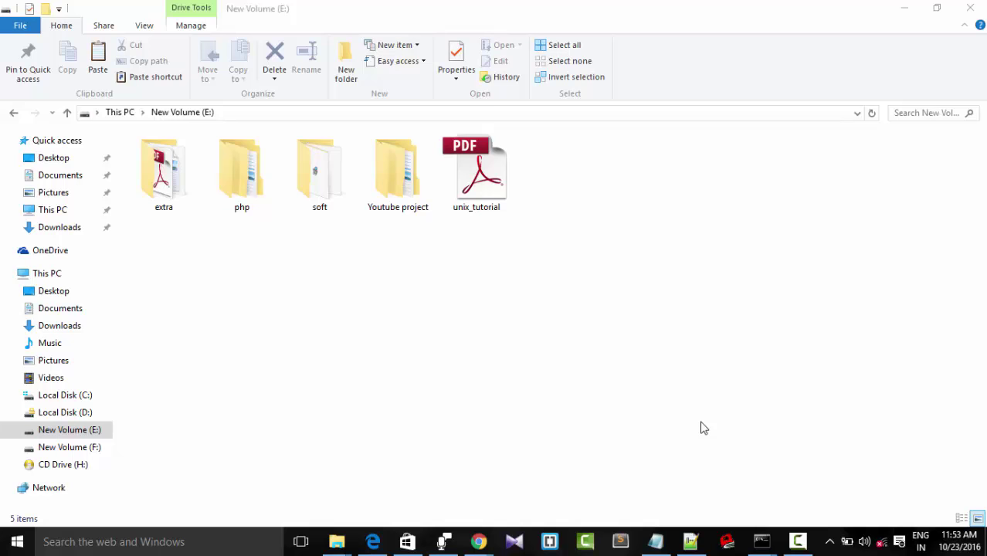
- Move the focus to the notification area, open its hidden icons and return to the New Volume (E:) window
key("super+b")
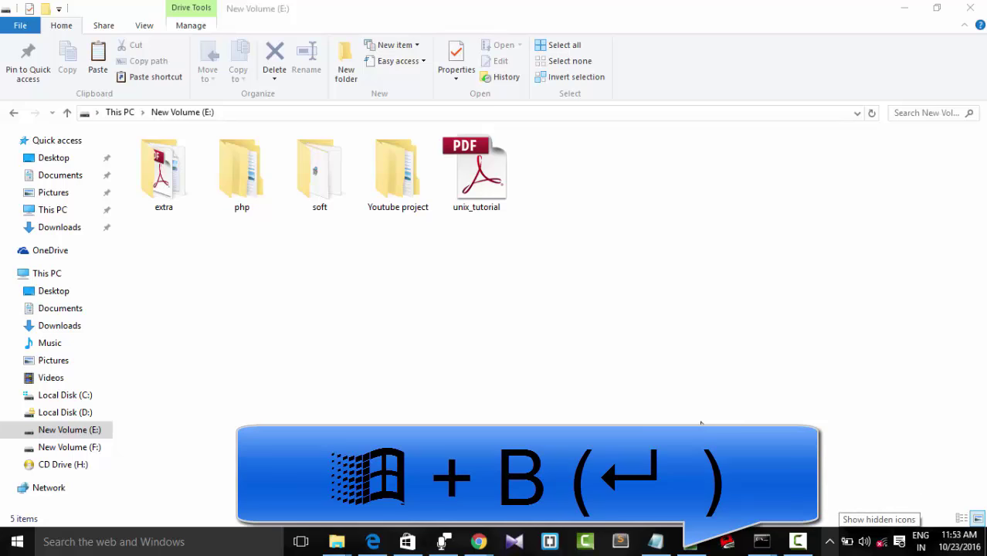
key("Return")
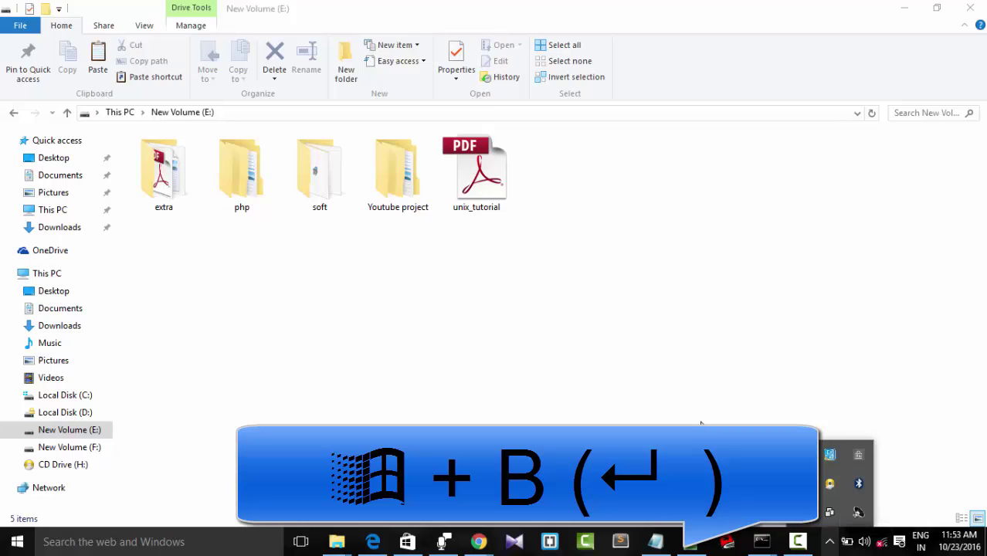
left_click(613, 346)
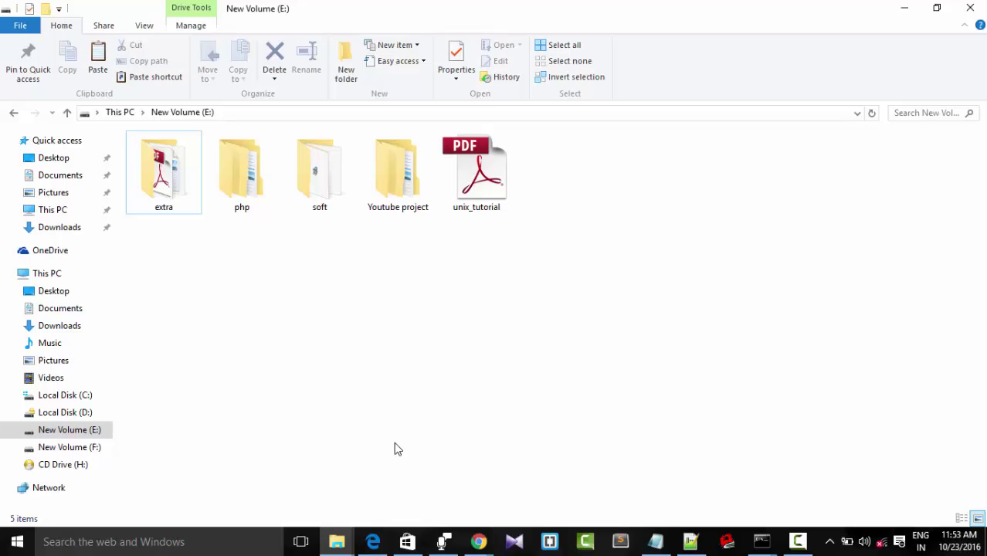
- Cycle through the open windows in the task switcher and switch to the C:\Windows\system32\cmd.exe window
key("super+Tab")
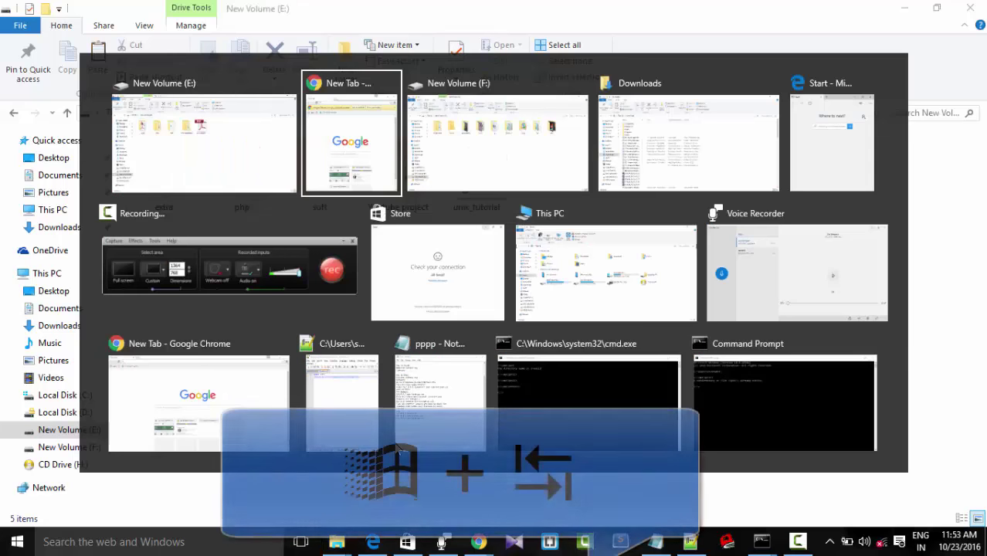
key("Right")
key("Right")
key("Right")
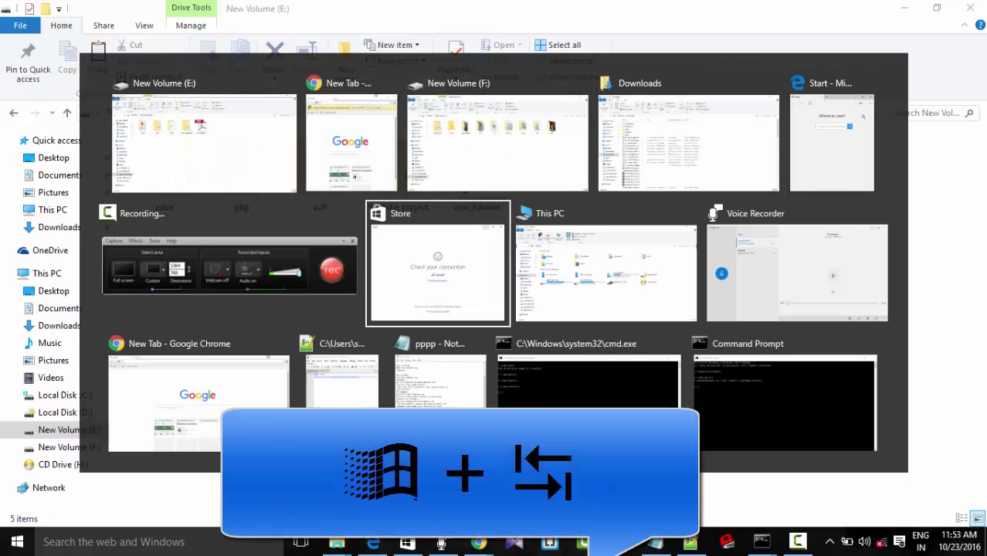
key("Right")
key("Right")
key("Right")
key("Right")
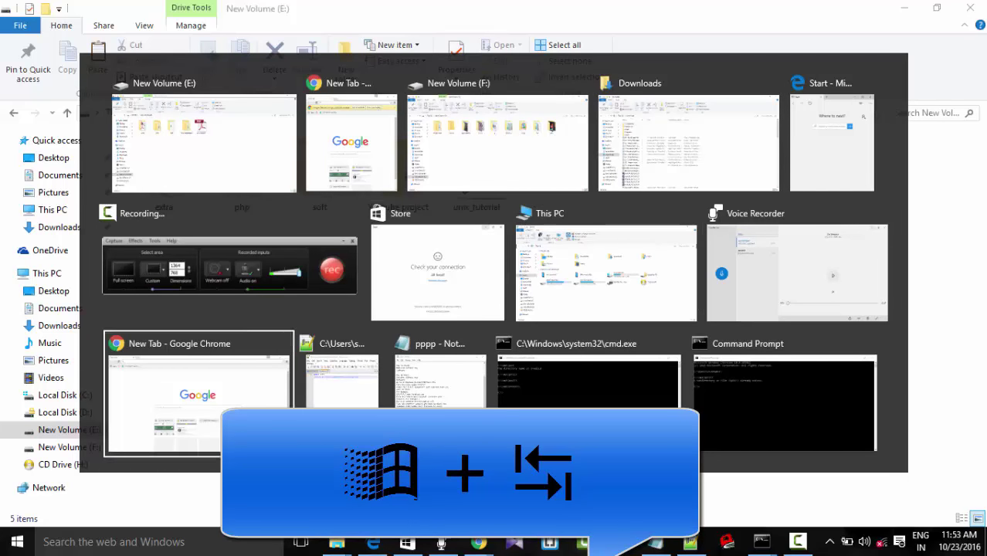
key("Right")
key("Right")
key("Right")
key("Right")
key("Right")
key("Right")
key("Right")
key("Right")
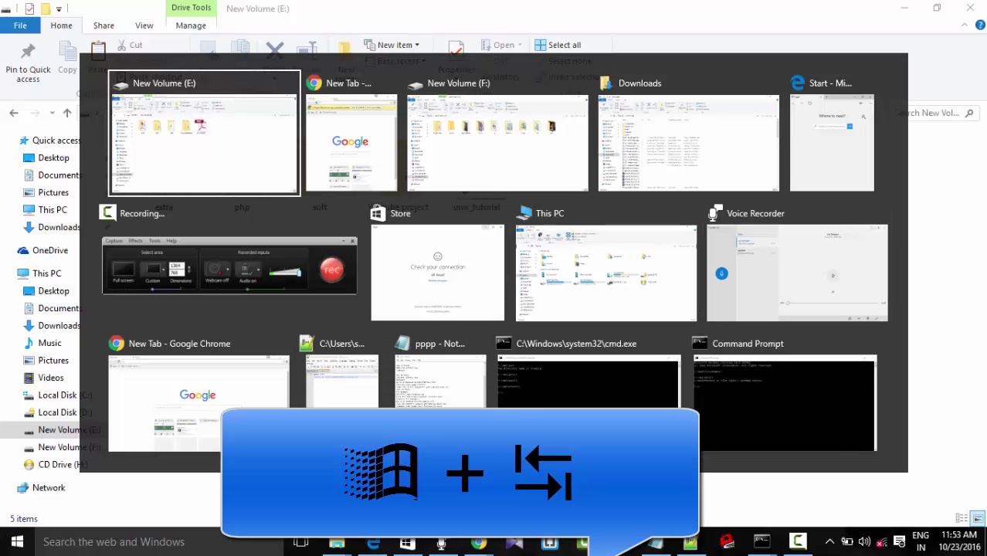
key("Right")
key("Right")
key("Right")
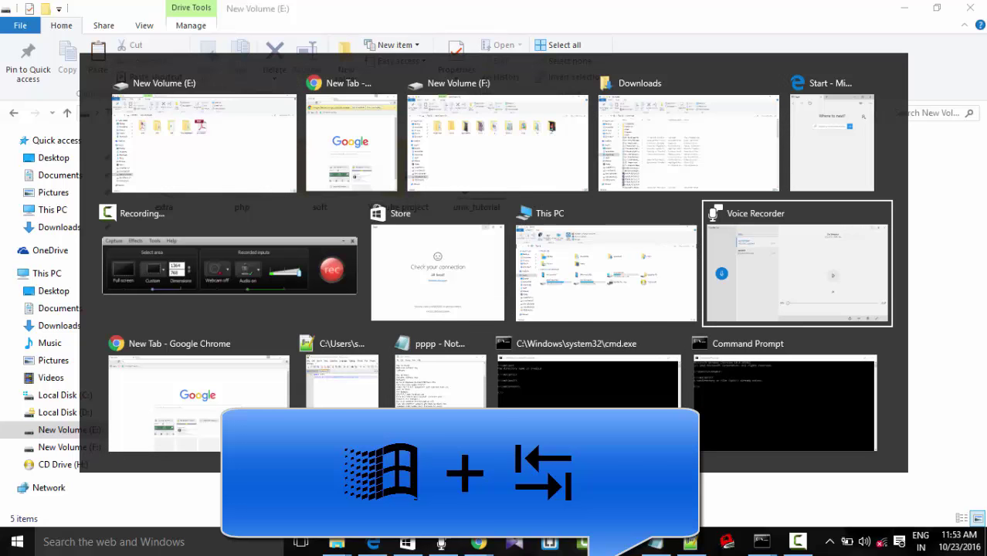
key("Right")
key("Right")
key("Right")
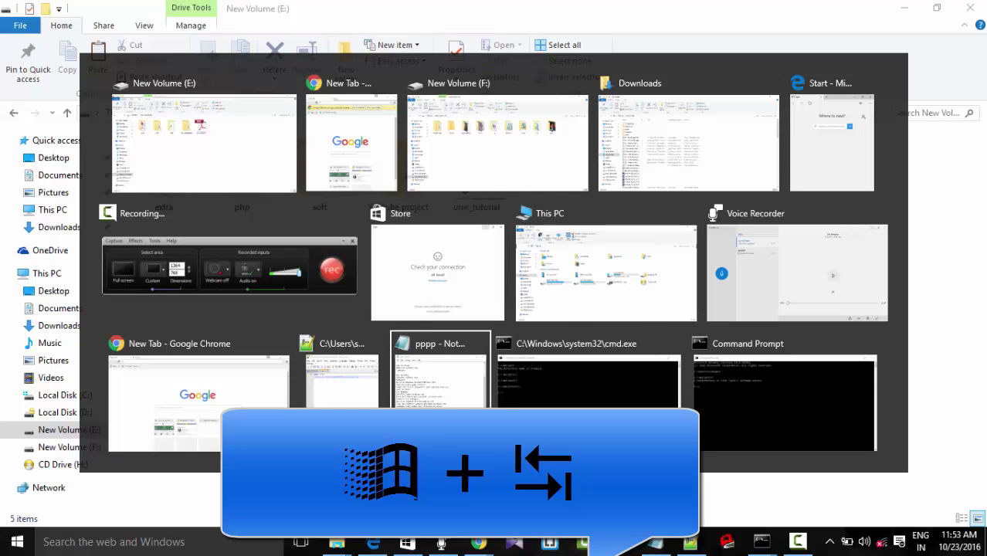
key("Right")
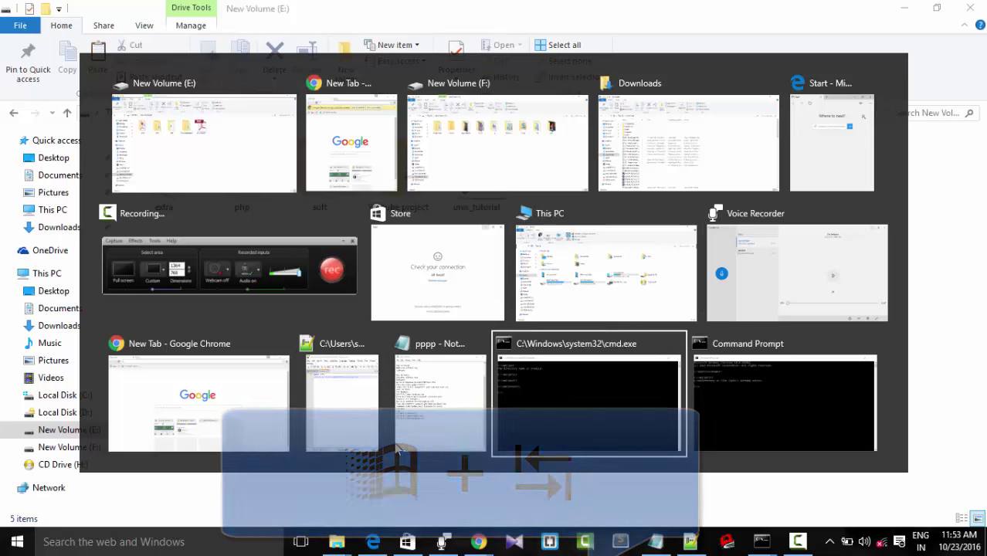
key("Return")
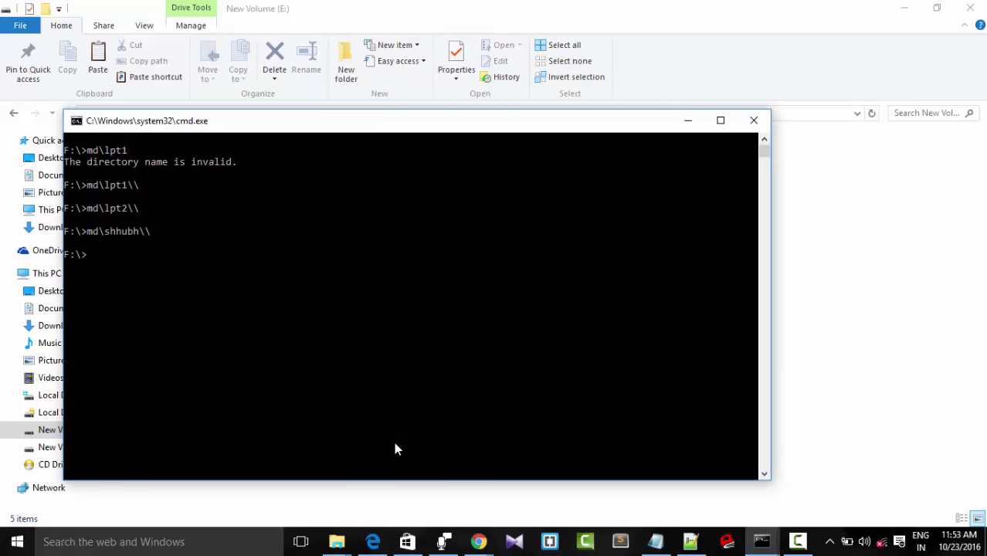
- Minimize the cmd.exe window, and open the Project display options and dismiss them without choosing a mode
left_click(688, 123)
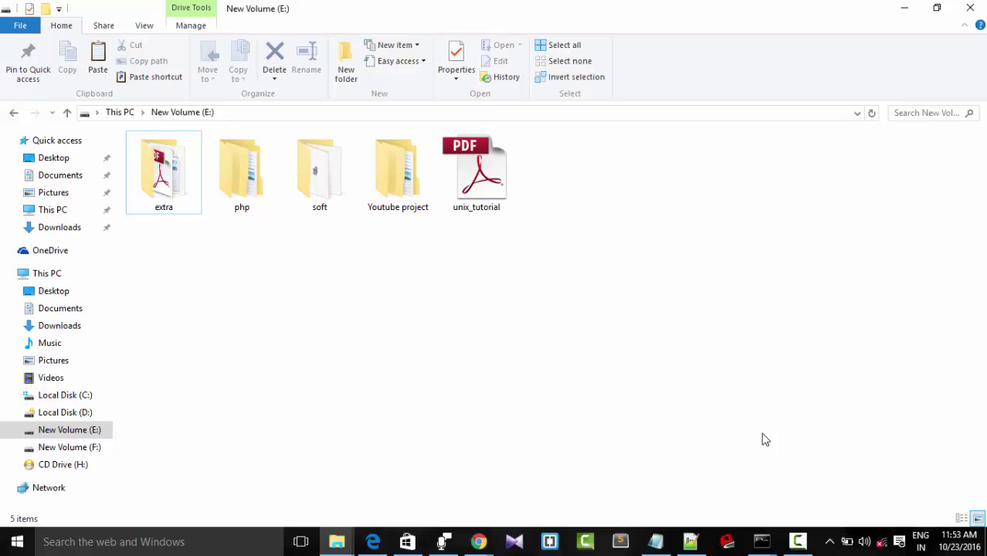
key("super+p")
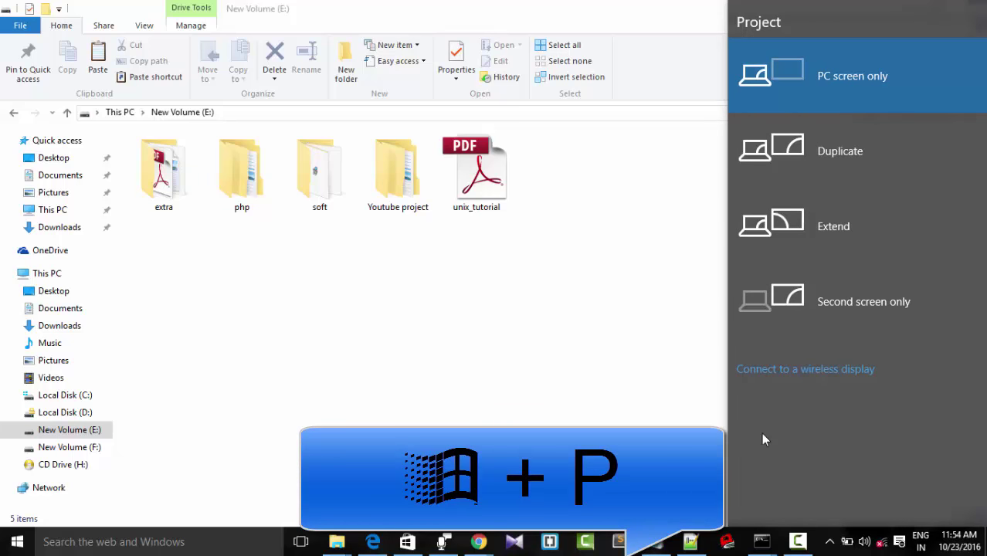
left_click(323, 295)
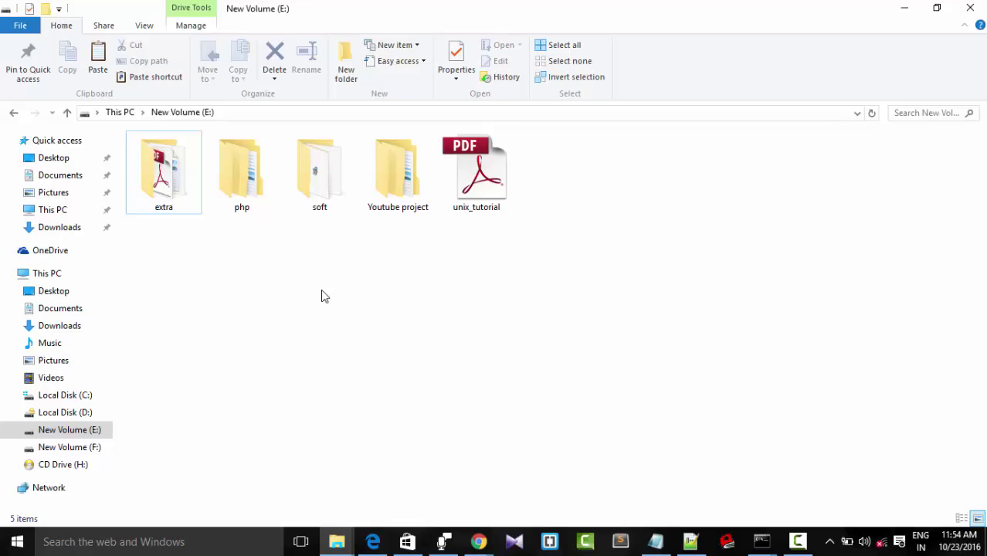
- Start Magnifier, zoom it out to 100% and bring up its controls from the floating magnifying glass
key("super+plus")
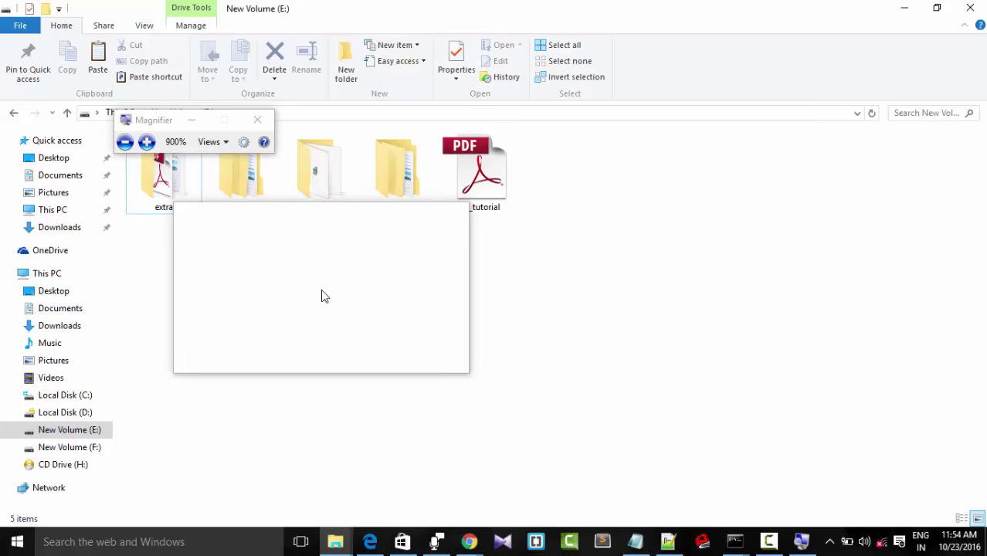
key("super+minus")
key("super+minus")
key("super+minus")
key("super+minus")
key("super+minus")
key("super+minus")
key("super+minus")
key("super+minus")
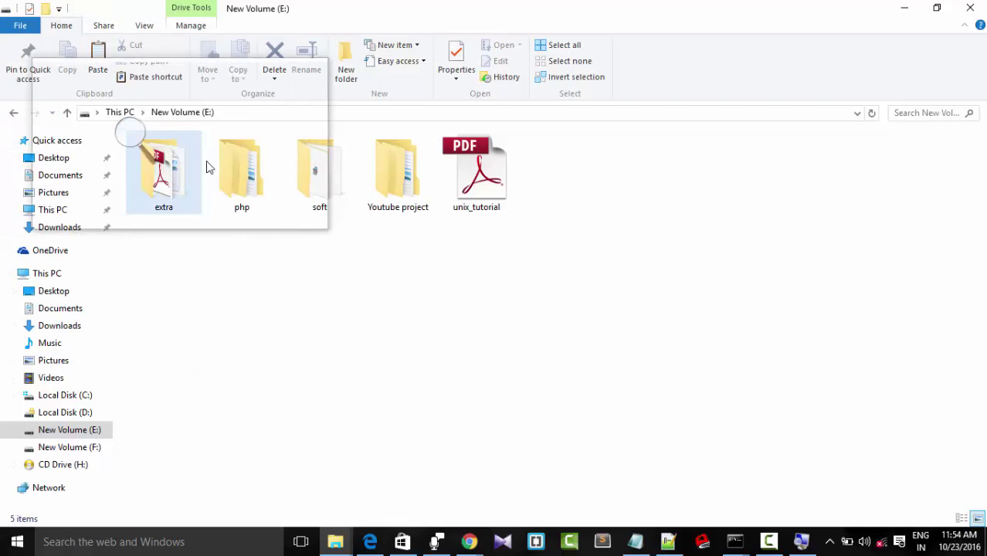
left_click(128, 133)
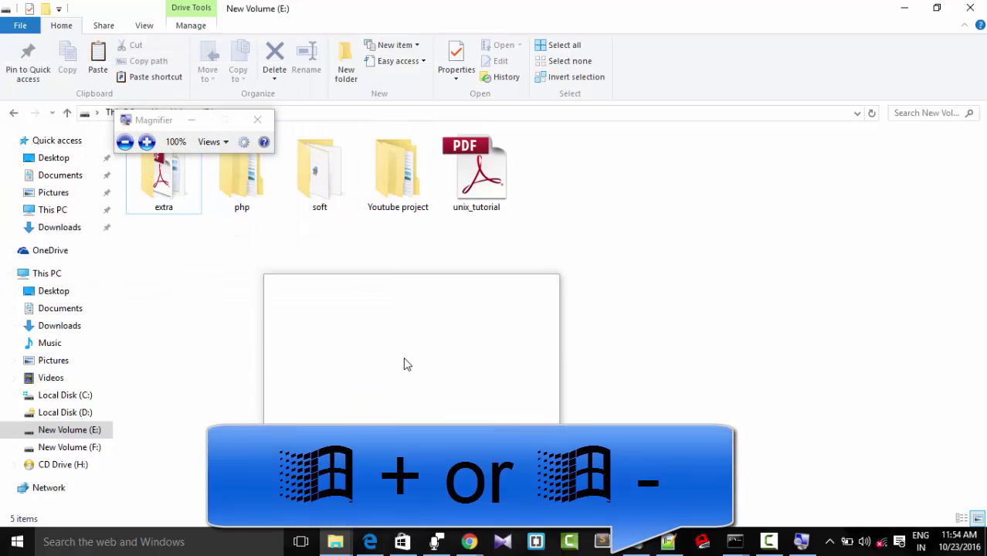
- Zoom Magnifier in to 400% and back out to 100% over the New Volume (E:) window
key("super+plus")
key("super+plus")
key("super+plus")
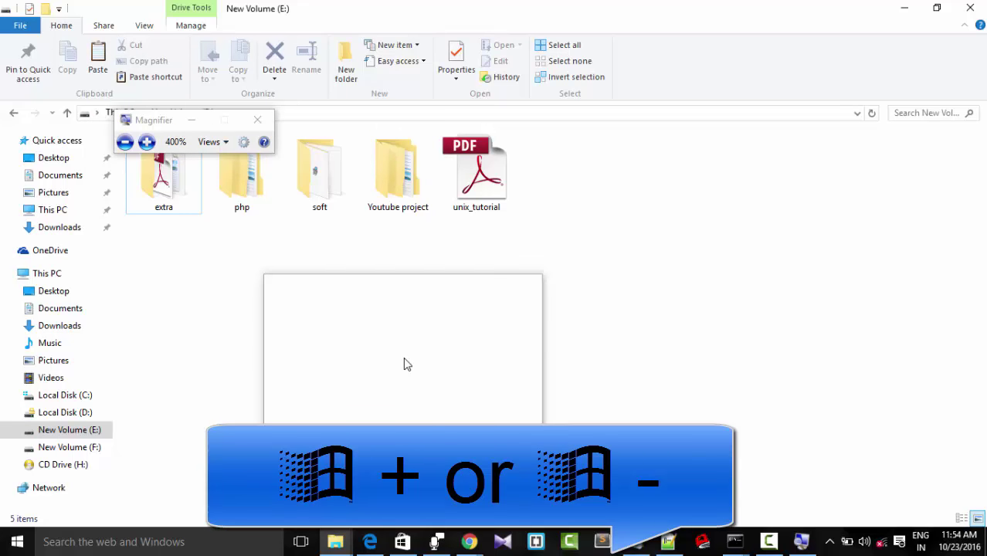
key("super+minus")
key("super+minus")
key("super+minus")
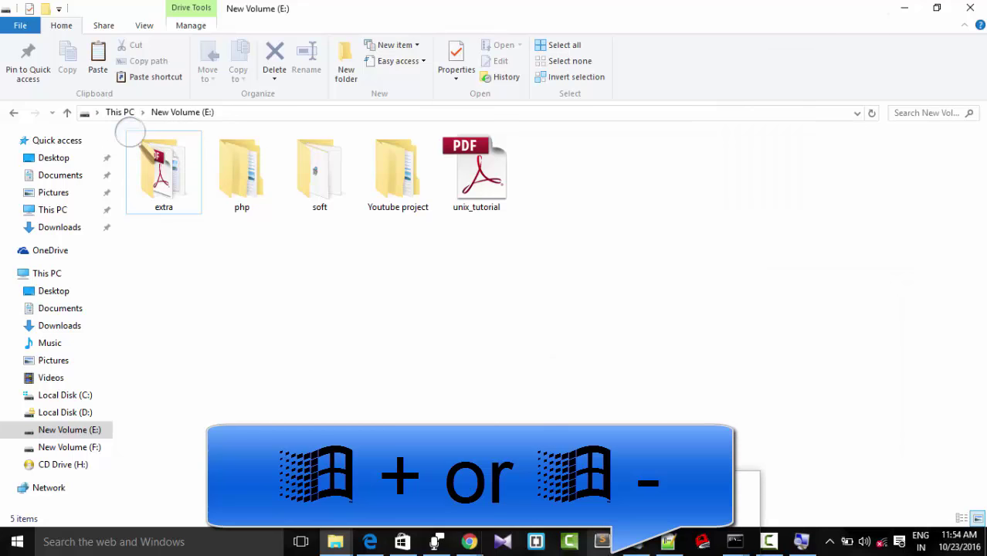
- Switch to the pppp Notepad window, magnify its text and zoom back out to 100%, and minimize the window
key("alt+Tab")
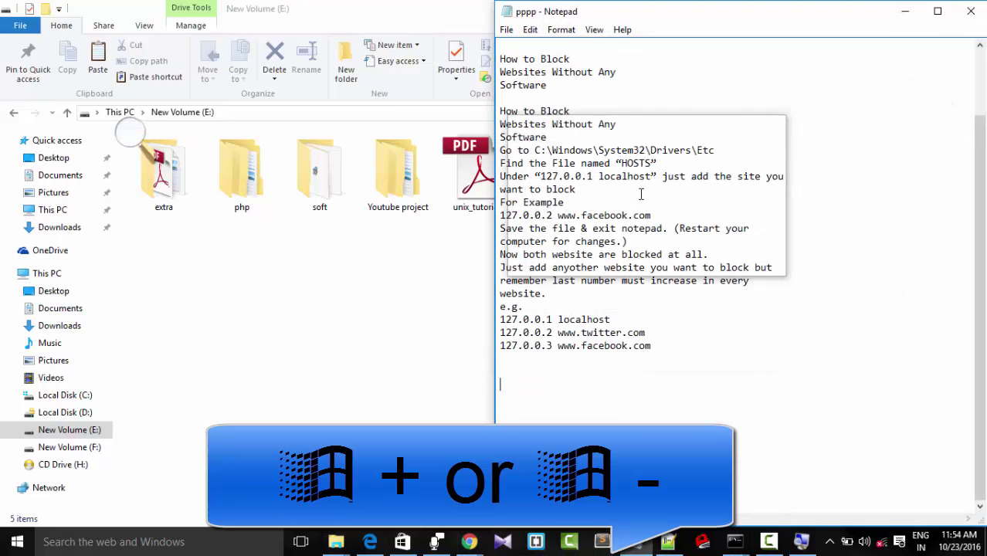
key("super+plus")
key("super+plus")
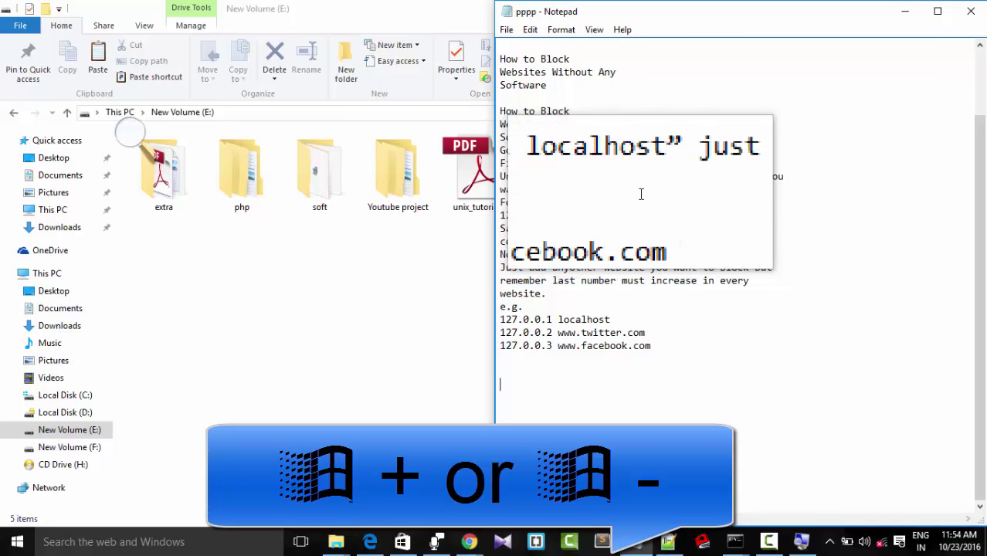
key("super+minus")
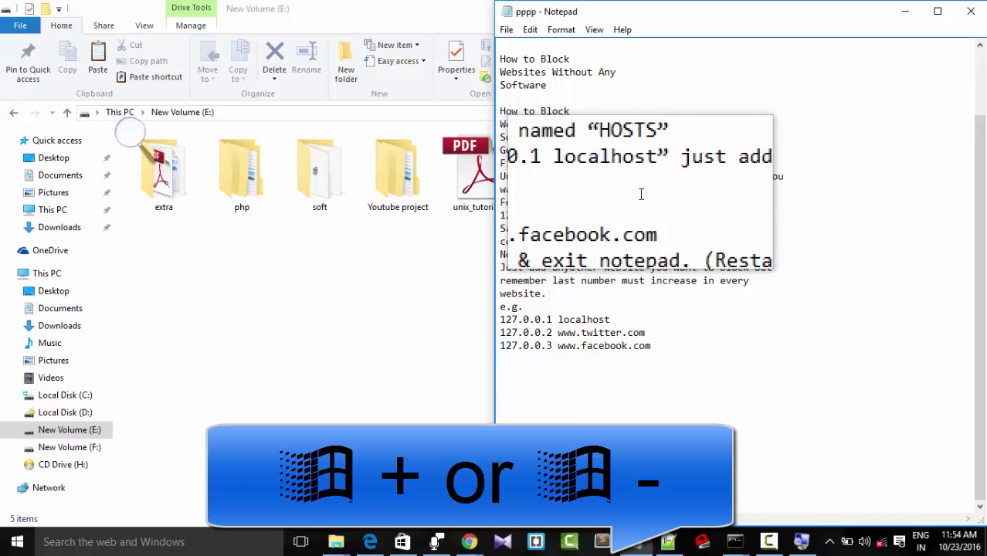
key("super+minus")
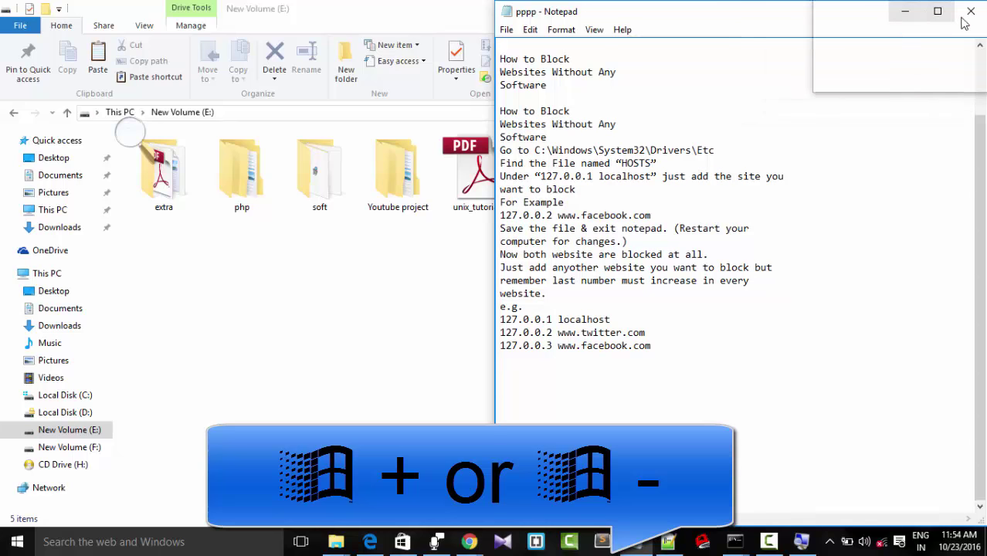
left_click(905, 11)
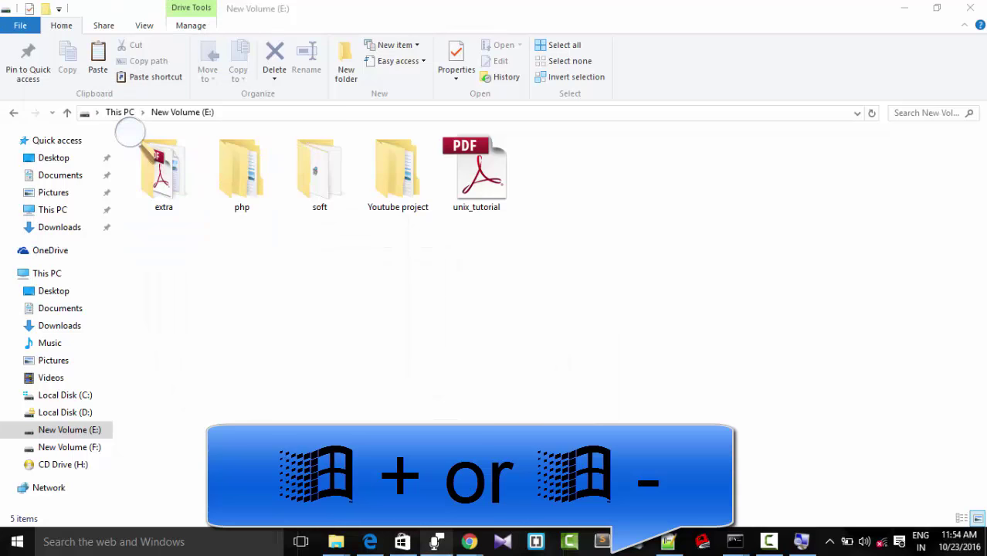
- Close Magnifier and minimize the New Volume (E:) window to reveal the desktop
left_click(801, 547)
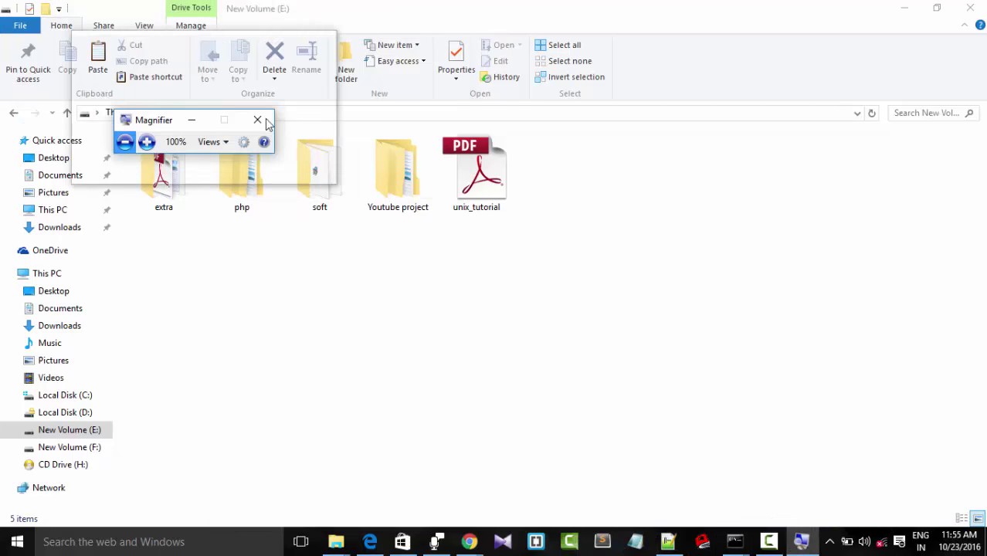
left_click(258, 120)
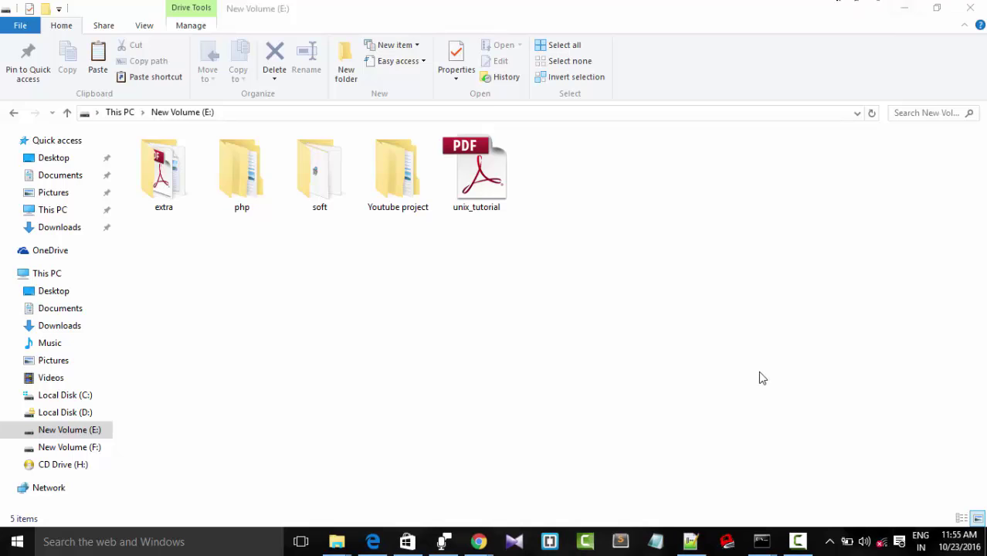
left_click(903, 8)
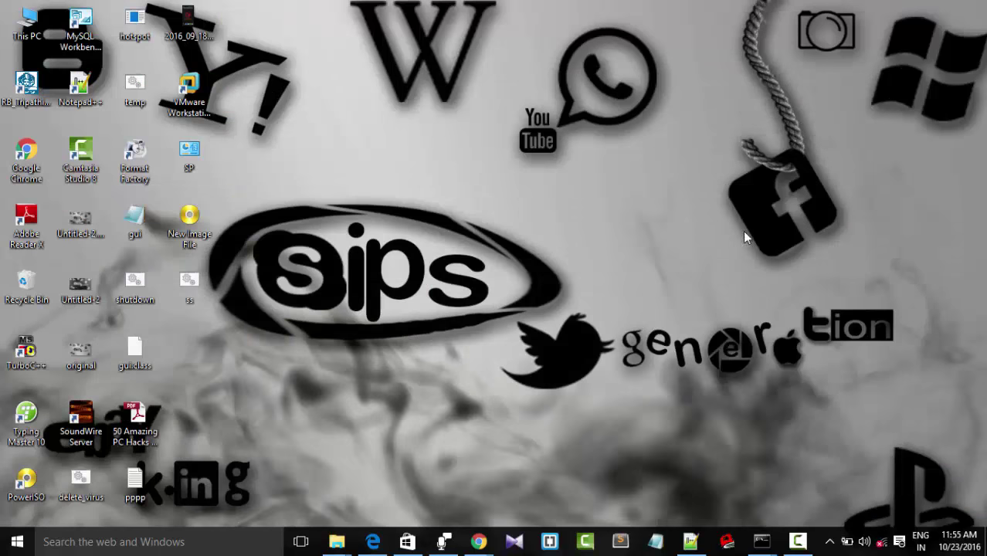